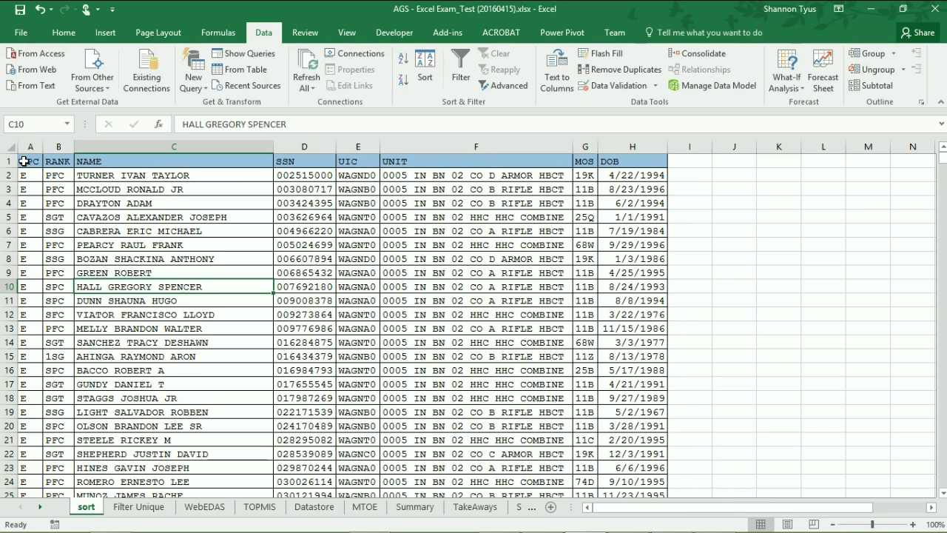
Step: Select the whole sort sheet with Ctrl+A, covering the unsorted roster in columns A–H
{"action": "key", "text": "ctrl+a"}
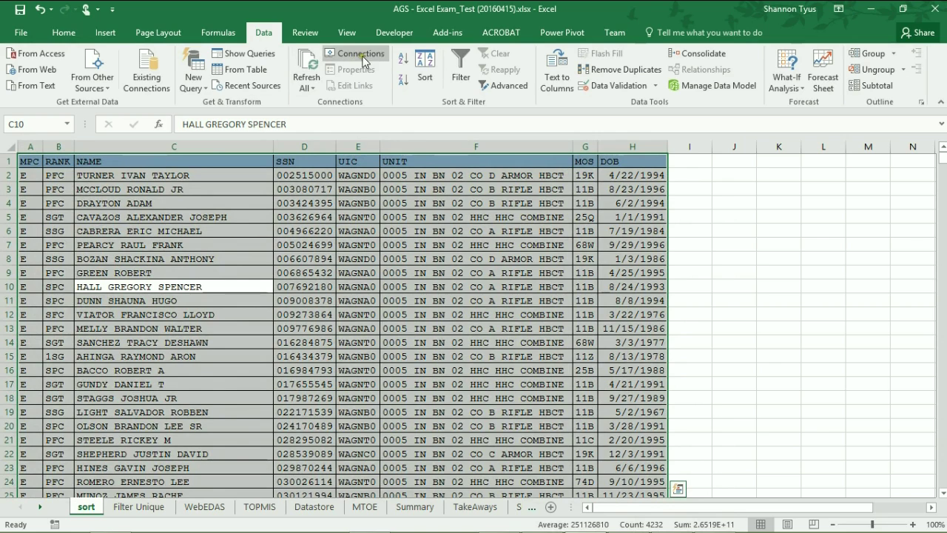
{"action": "left_click", "coordinate": [67, 37]}
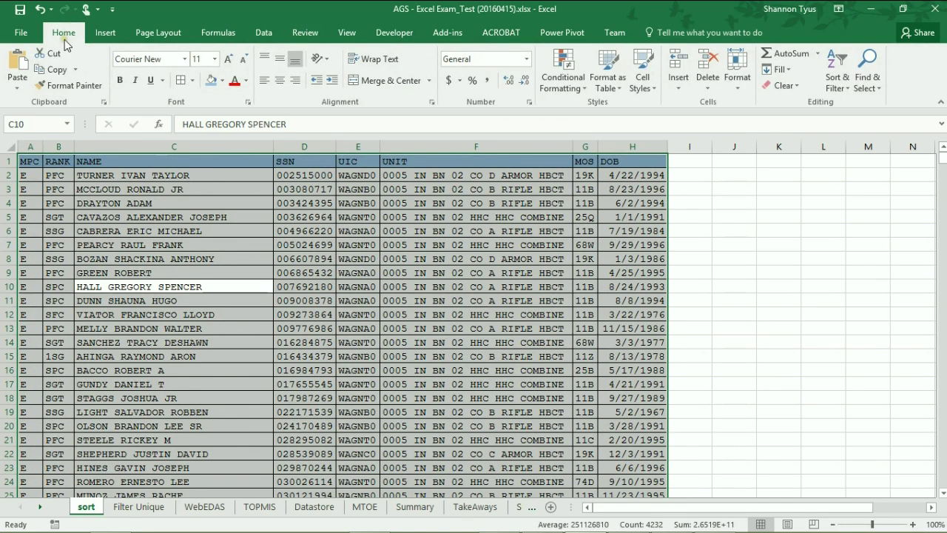
{"action": "left_click", "coordinate": [268, 34]}
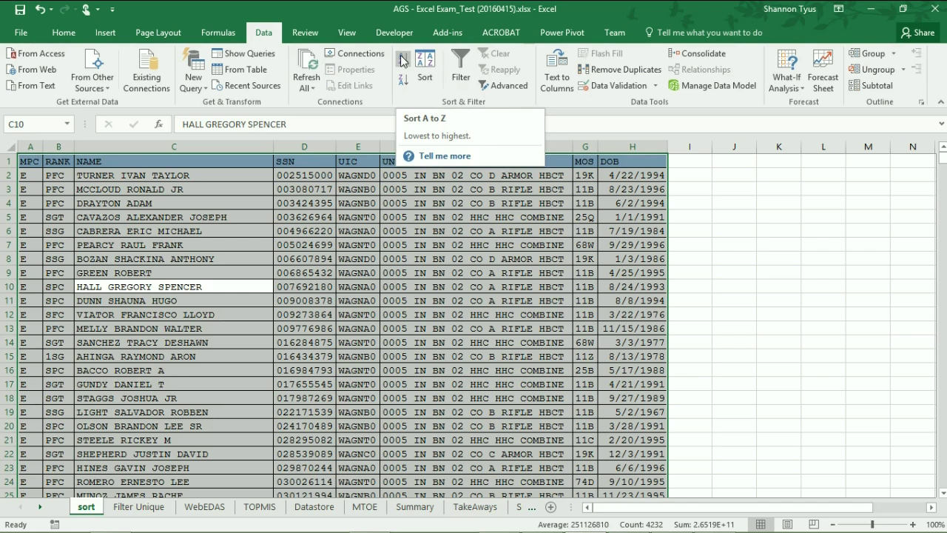
{"action": "left_click", "coordinate": [161, 147]}
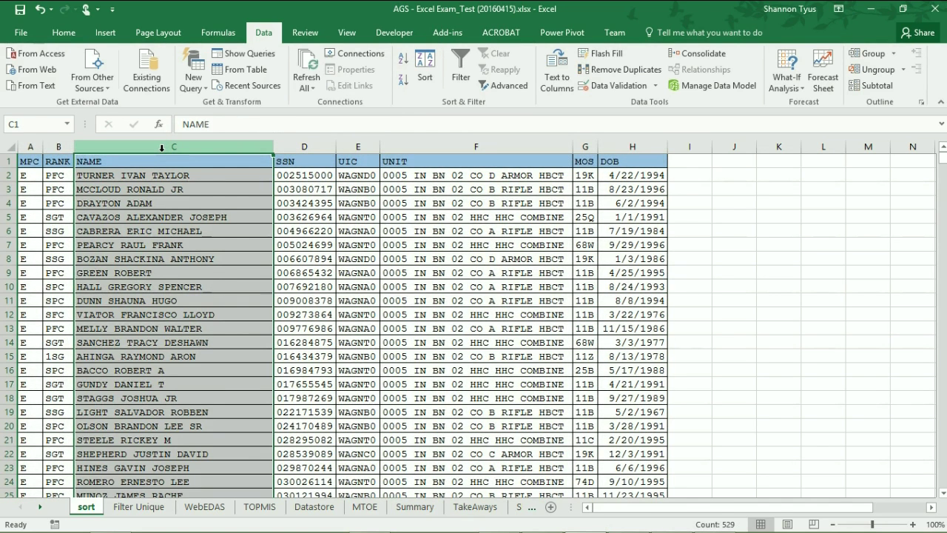
{"action": "key", "text": "ctrl+a"}
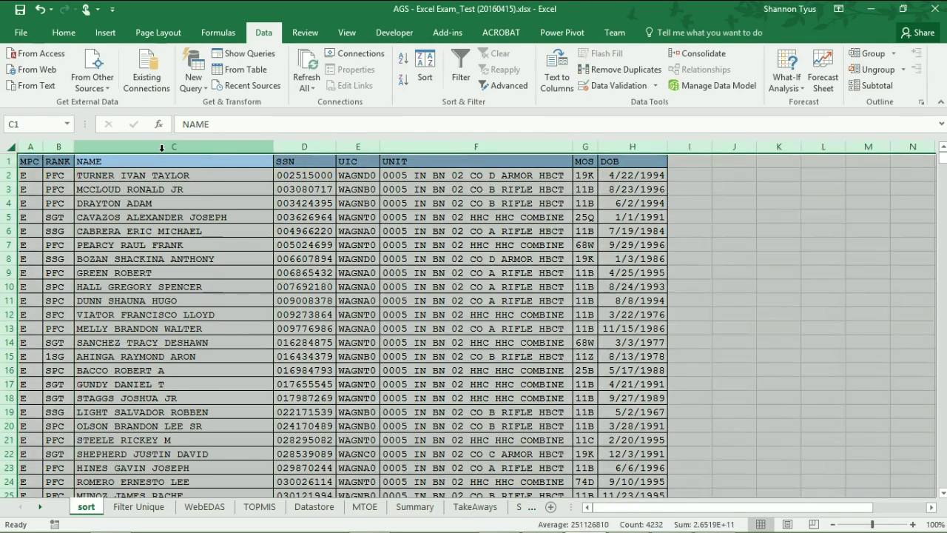
Step: Sort the roster by NAME, A to Z, with My data has headers checked
{"action": "left_click", "coordinate": [426, 74]}
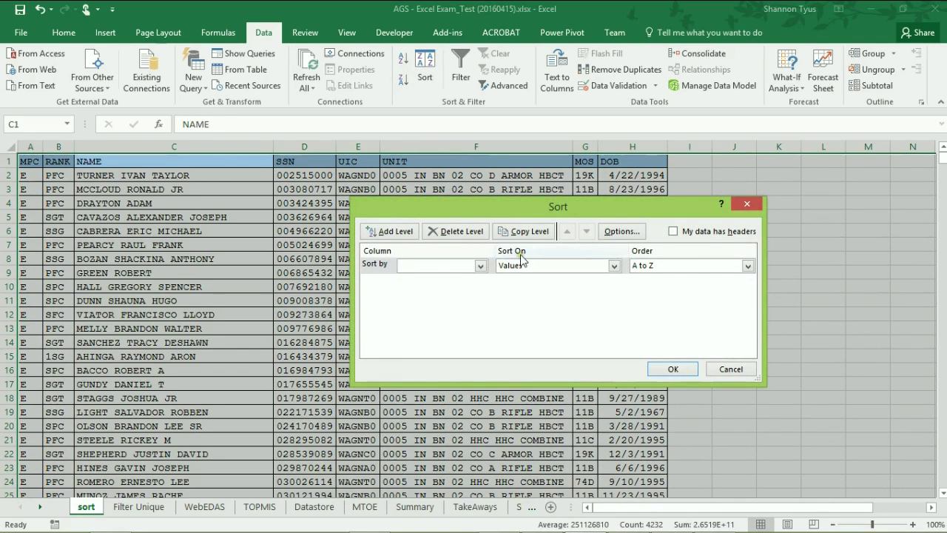
{"action": "left_click", "coordinate": [479, 265]}
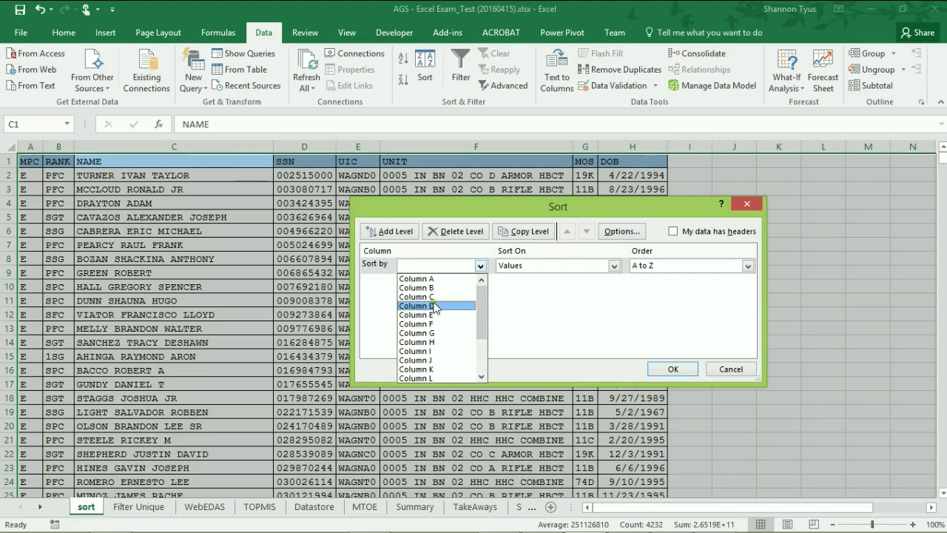
{"action": "left_click", "coordinate": [674, 232]}
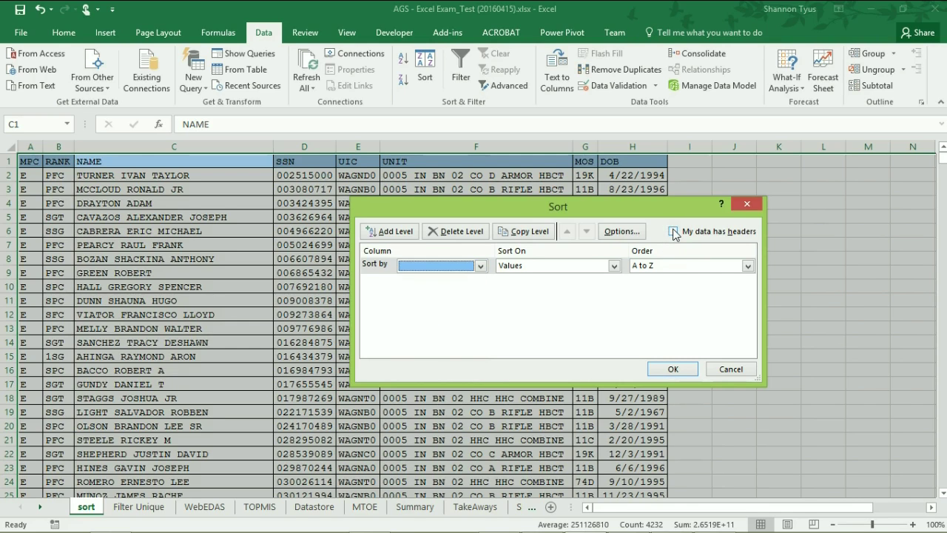
{"action": "left_click", "coordinate": [674, 233]}
{"action": "left_click", "coordinate": [479, 265]}
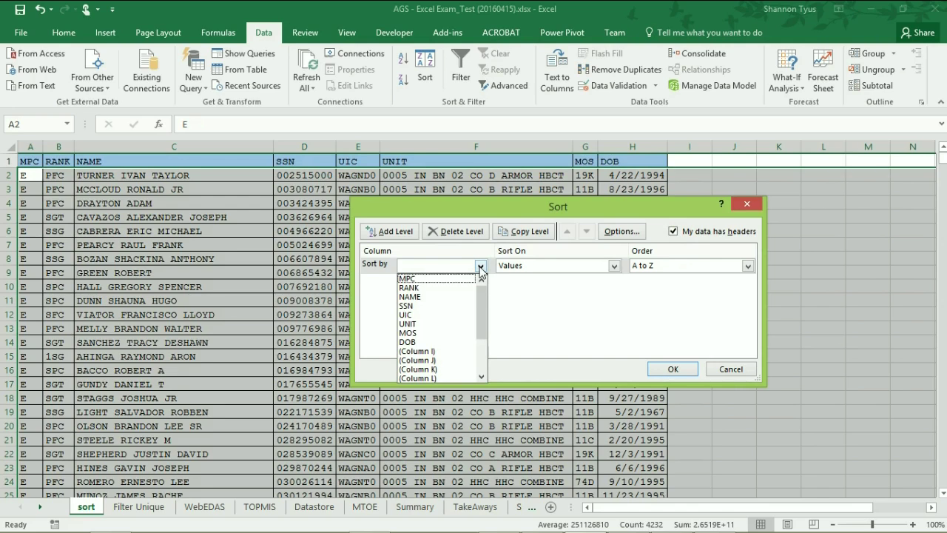
{"action": "left_click", "coordinate": [446, 297]}
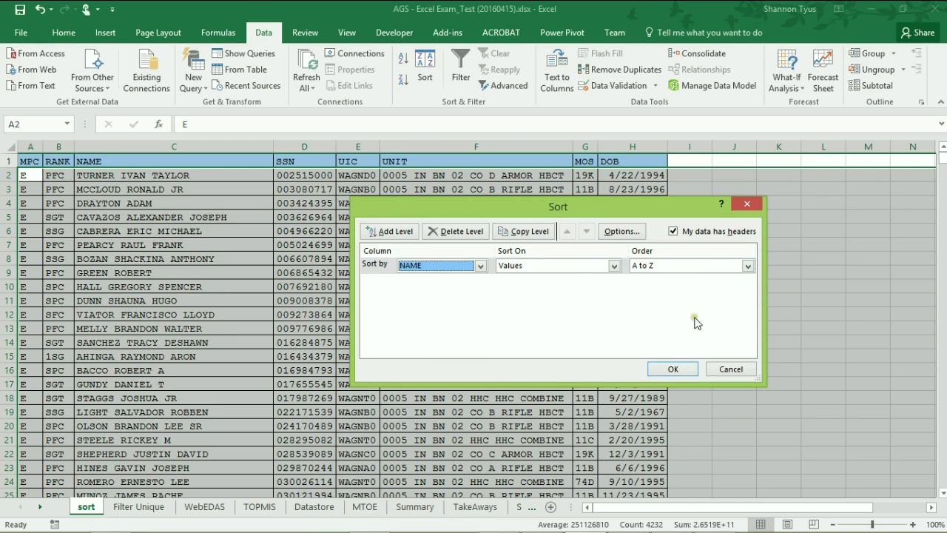
{"action": "left_click", "coordinate": [672, 368]}
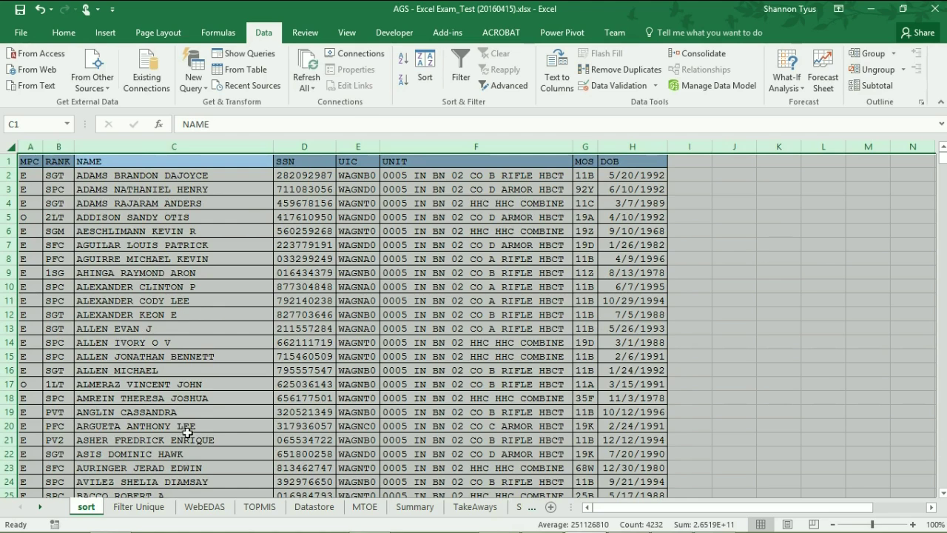
Step: Sort the roster by UIC first, then by NAME as a second level
{"action": "left_click", "coordinate": [424, 79]}
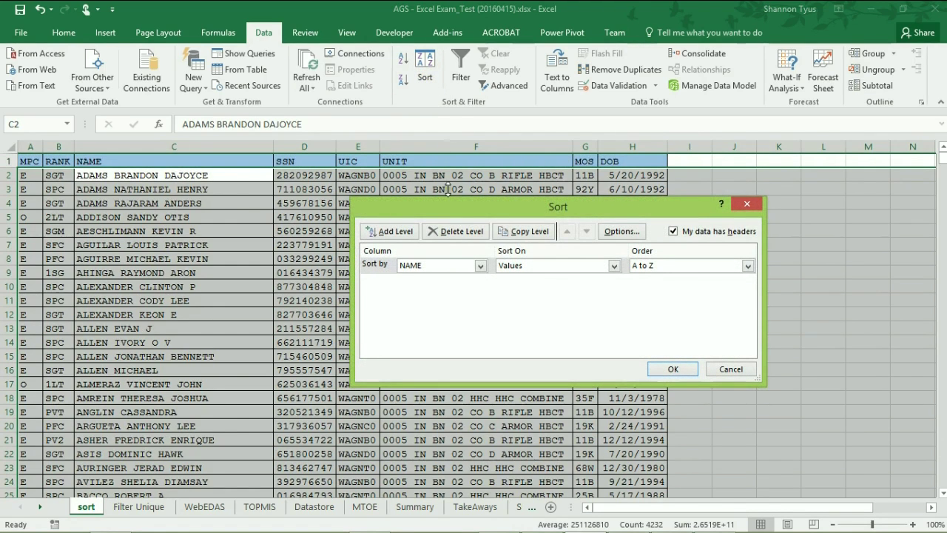
{"action": "left_click", "coordinate": [481, 266]}
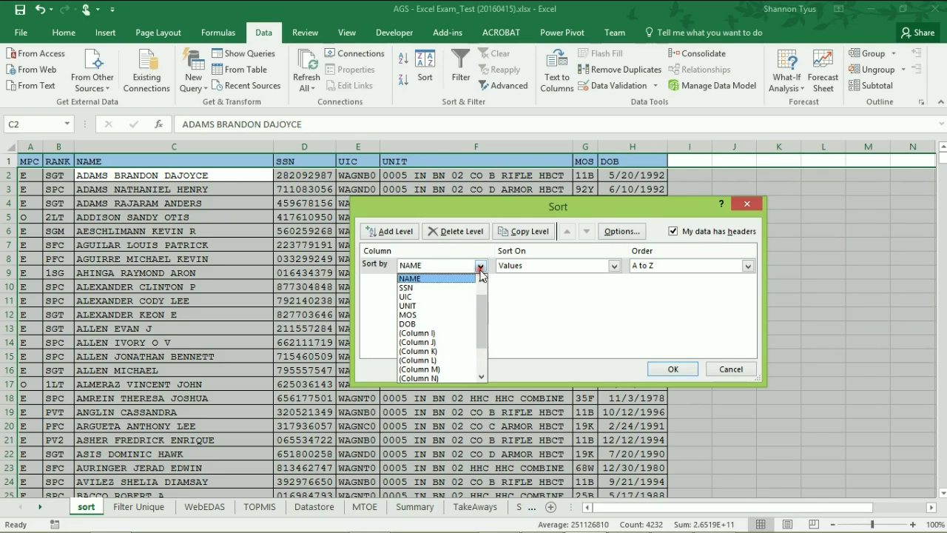
{"action": "left_click", "coordinate": [454, 297]}
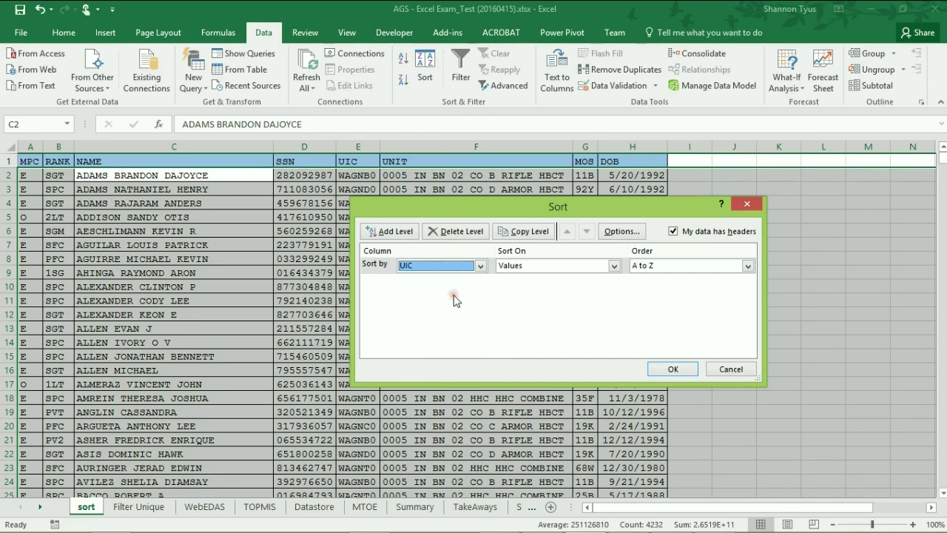
{"action": "left_click", "coordinate": [393, 231]}
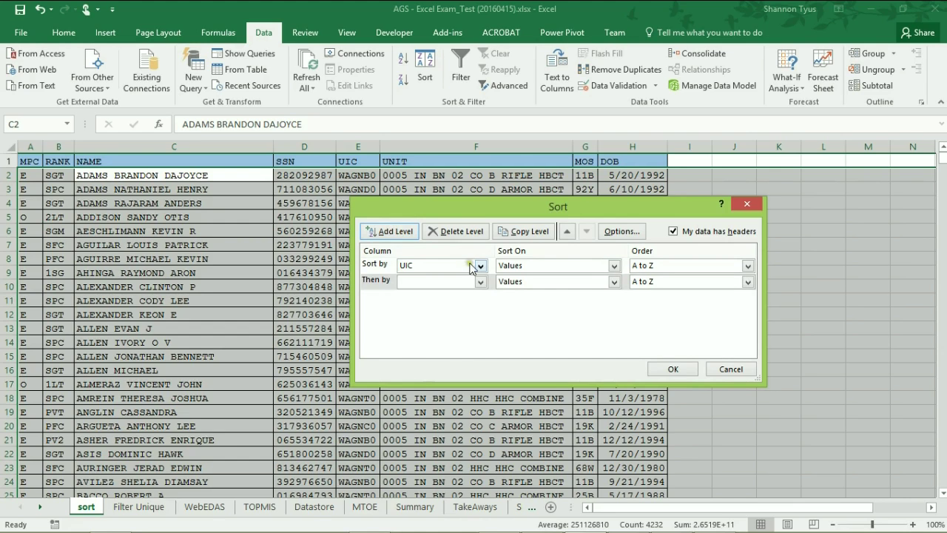
{"action": "left_click", "coordinate": [481, 281]}
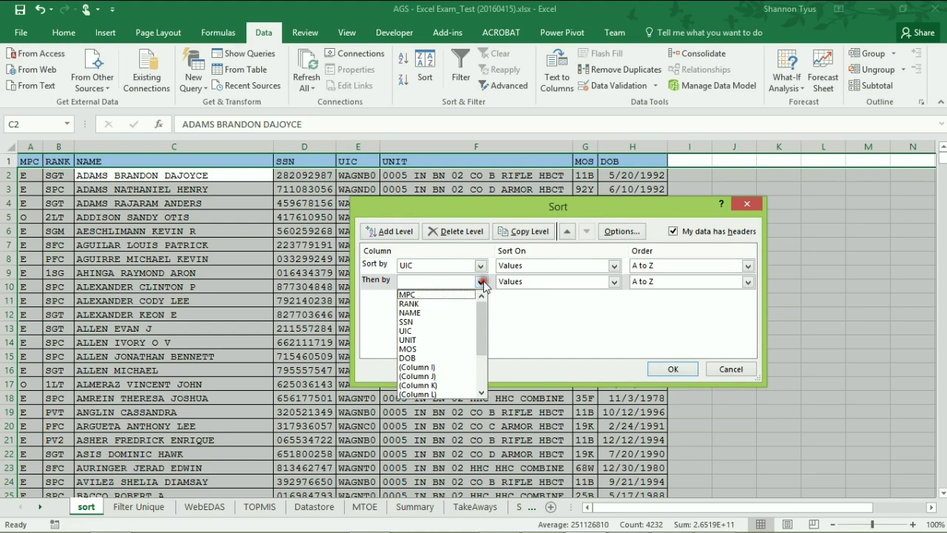
{"action": "left_click", "coordinate": [442, 313]}
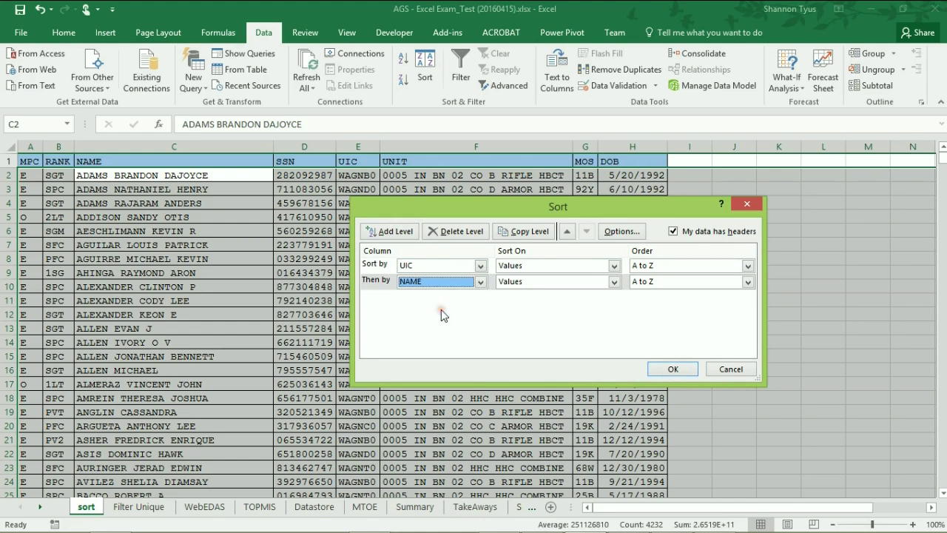
{"action": "left_click", "coordinate": [671, 369]}
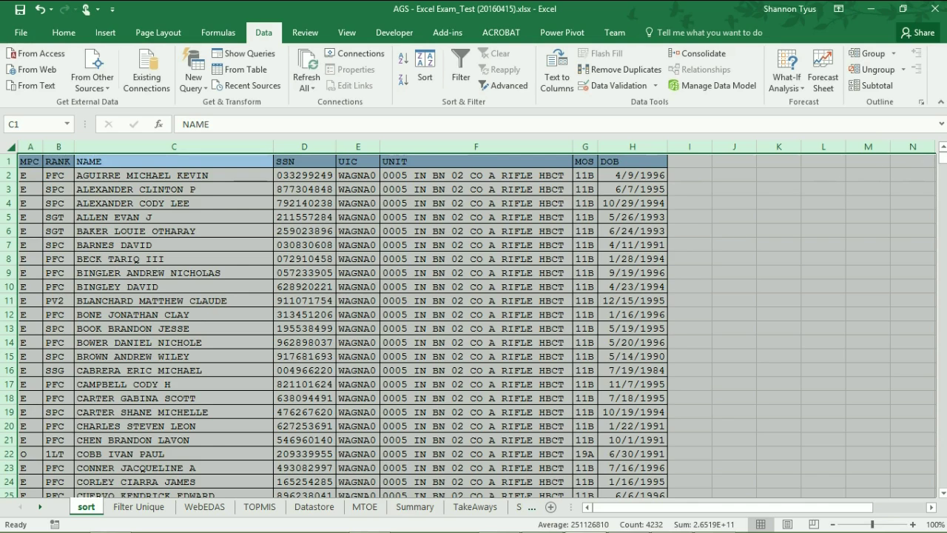
Step: Scroll through the sorted roster to check the UIC groups, selecting row 121 where WAGNB0 begins
{"action": "mouse_move", "coordinate": [944, 158]}
{"action": "left_mouse_down"}
{"action": "mouse_move", "coordinate": [944, 215]}
{"action": "mouse_move", "coordinate": [943, 152]}
{"action": "left_mouse_up"}
{"action": "left_click", "coordinate": [945, 215]}
{"action": "left_click", "coordinate": [945, 214]}
{"action": "left_click", "coordinate": [945, 214]}
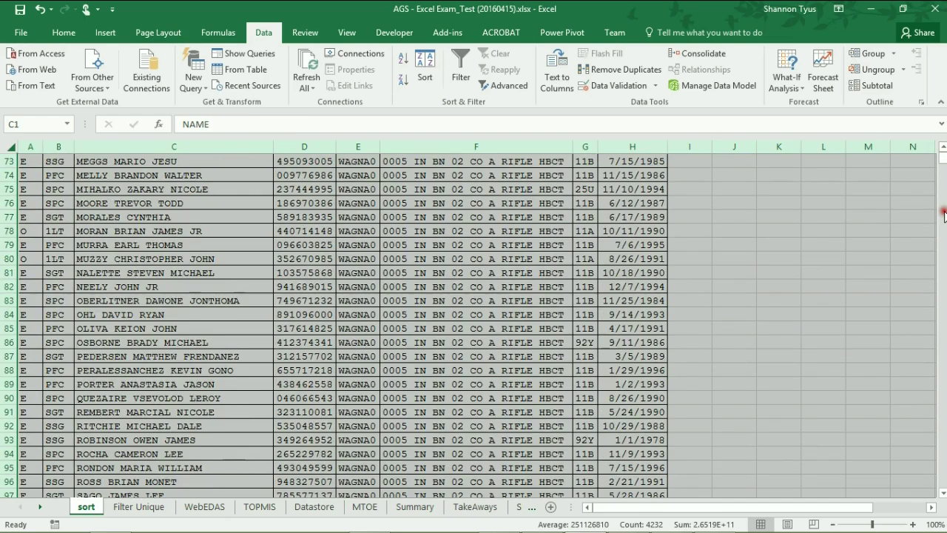
{"action": "left_click", "coordinate": [945, 214]}
{"action": "left_click", "coordinate": [945, 215]}
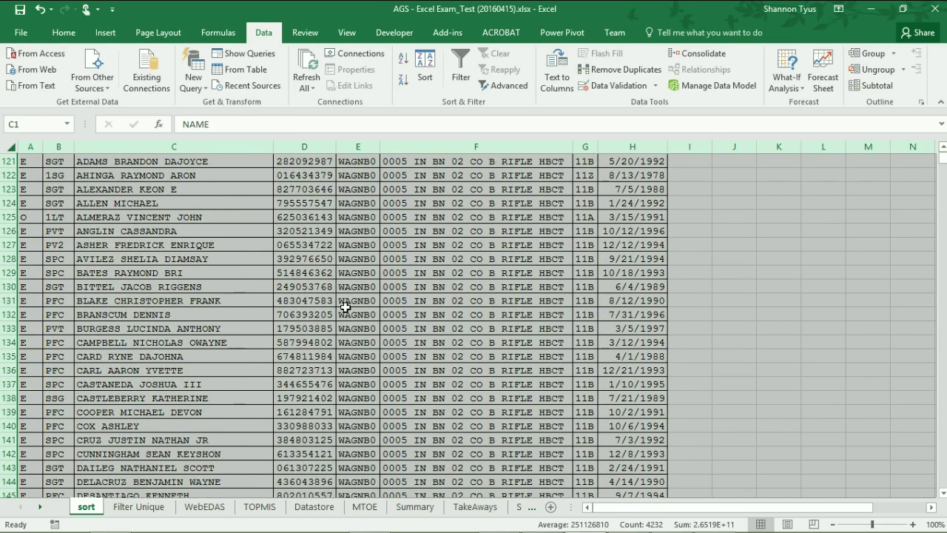
{"action": "left_click", "coordinate": [10, 161]}
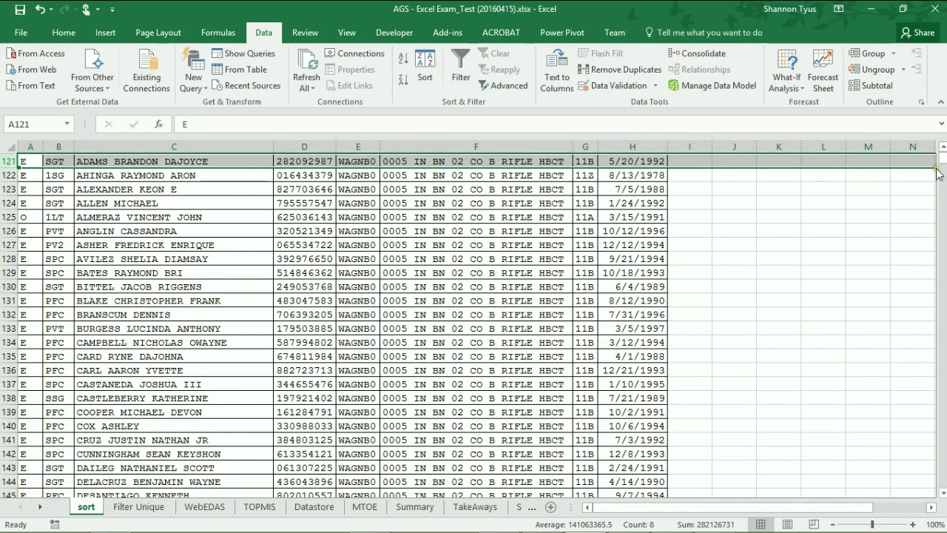
{"action": "left_click_drag", "start_coordinate": [942, 159], "coordinate": [942, 154]}
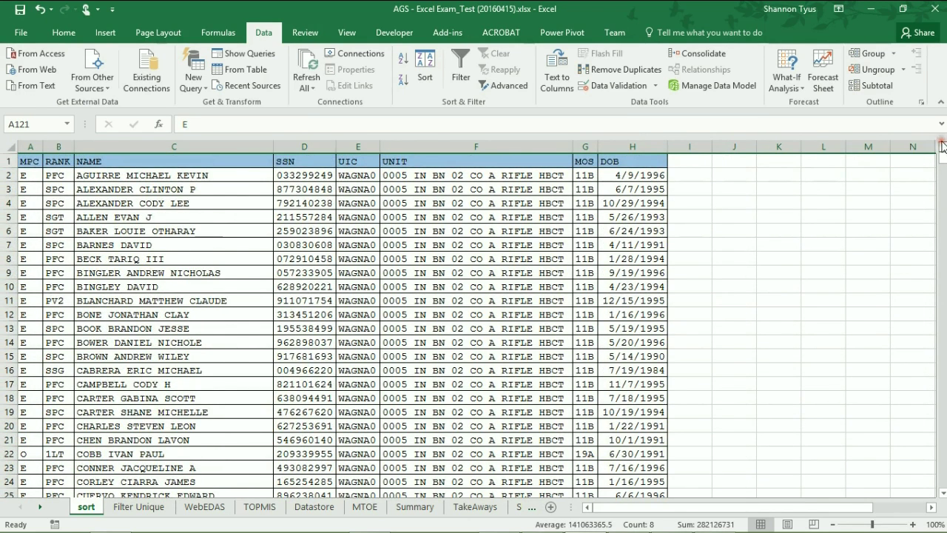
Step: Select the whole sheet again and bring back the Sort settings with the UIC and NAME levels
{"action": "left_click", "coordinate": [442, 226]}
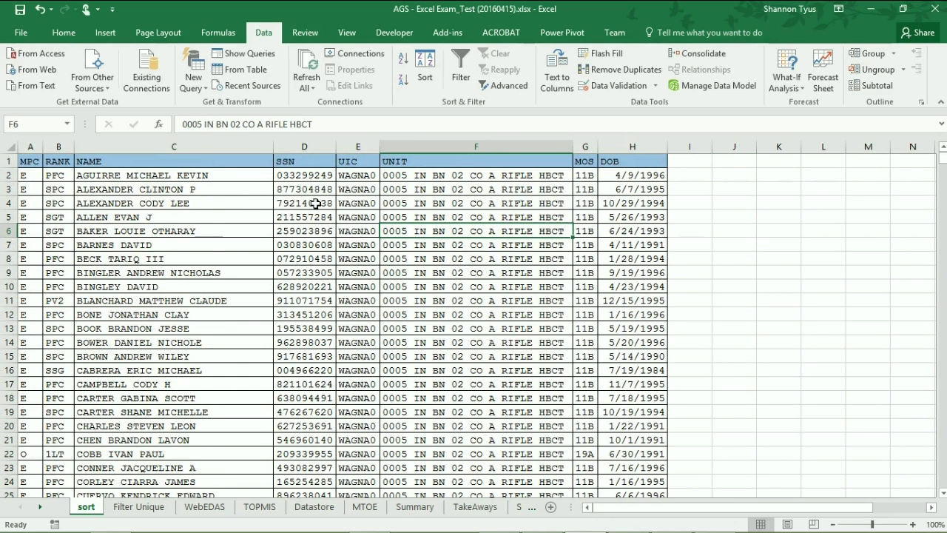
{"action": "left_click", "coordinate": [10, 148]}
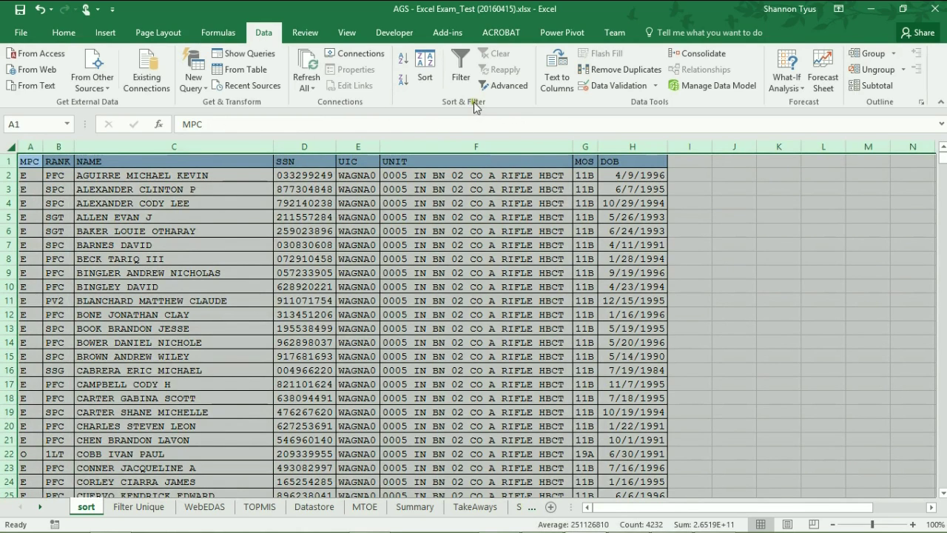
{"action": "left_click", "coordinate": [426, 68]}
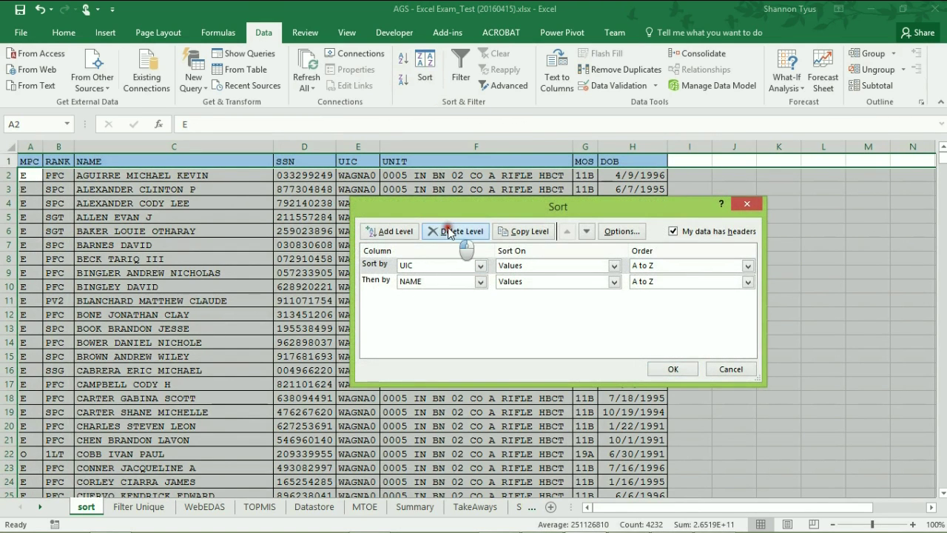
Step: Delete the UIC level and sort the roster by MOS alone
{"action": "left_click", "coordinate": [456, 231]}
{"action": "left_click", "coordinate": [479, 266]}
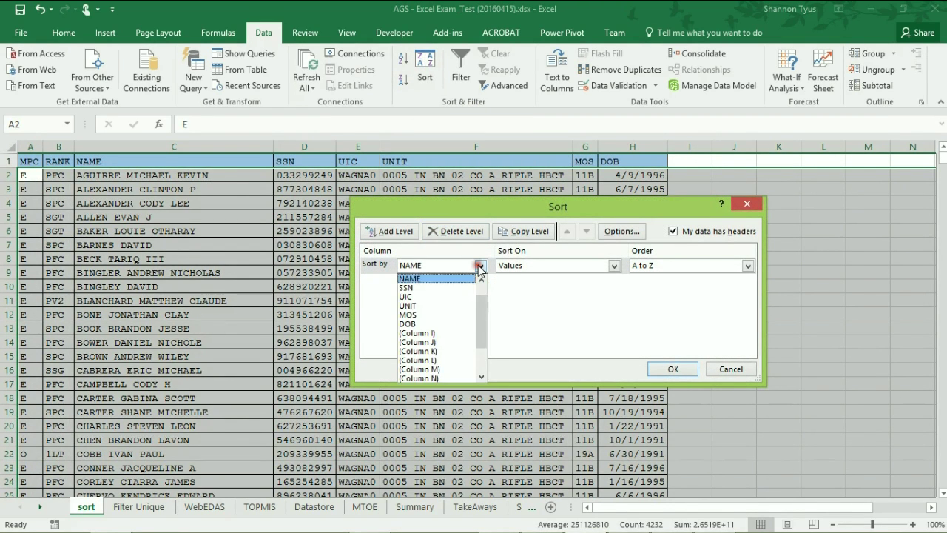
{"action": "left_click", "coordinate": [445, 319]}
{"action": "left_click", "coordinate": [666, 368]}
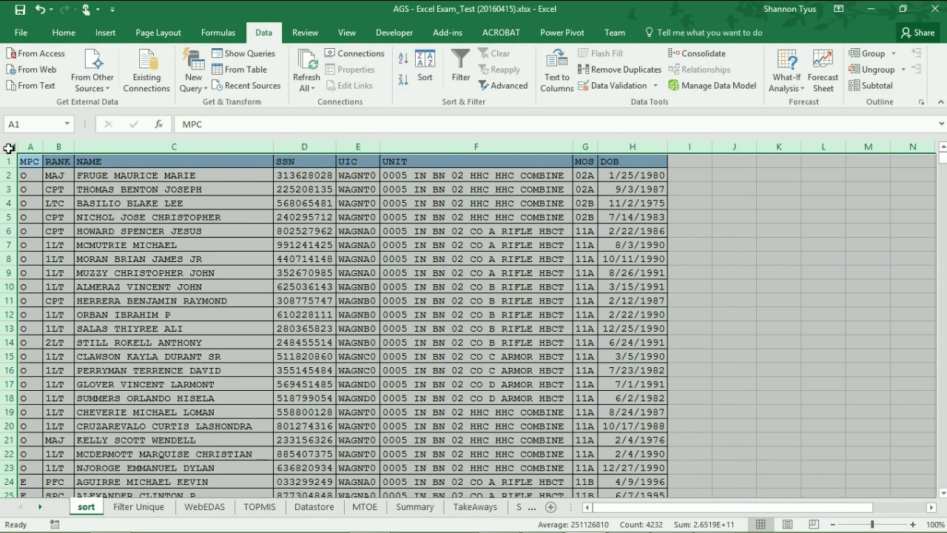
Step: Turn on filters, filter NAME to the two ADAMS entries, then clear that filter
{"action": "left_click", "coordinate": [457, 69]}
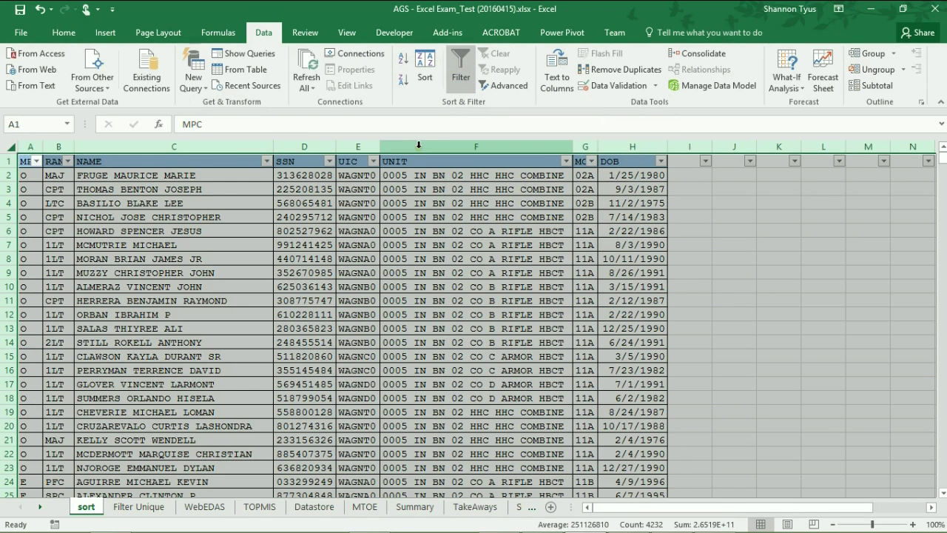
{"action": "left_click", "coordinate": [67, 161]}
{"action": "left_click", "coordinate": [267, 162]}
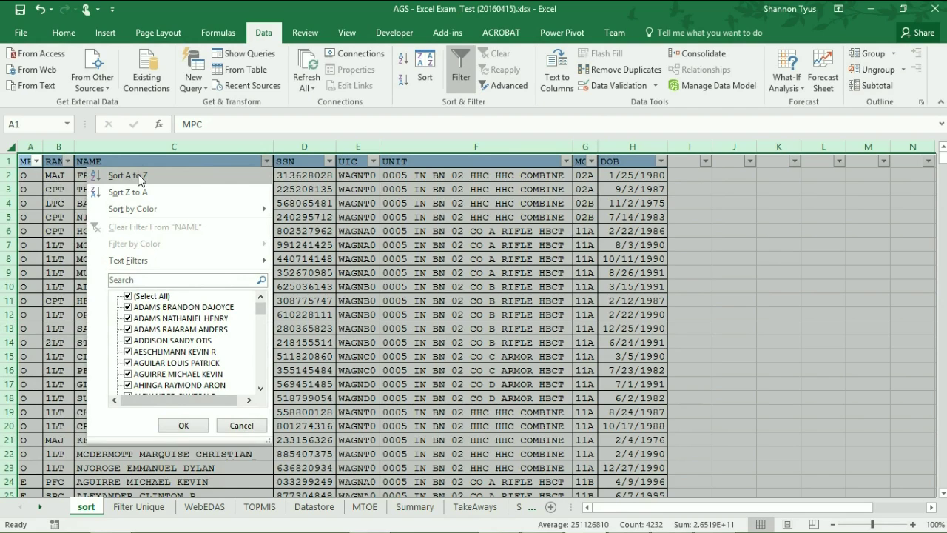
{"action": "left_click", "coordinate": [127, 296]}
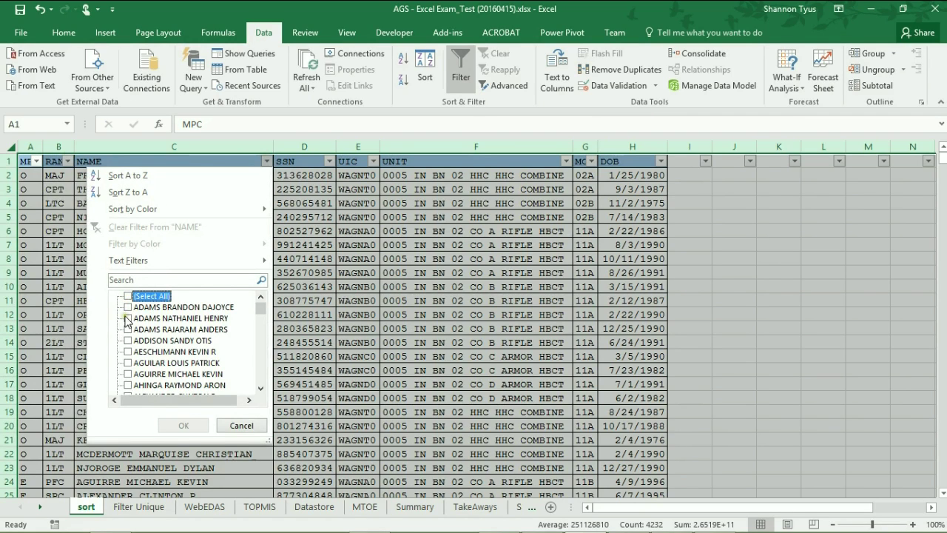
{"action": "left_click", "coordinate": [128, 307]}
{"action": "left_click", "coordinate": [127, 318]}
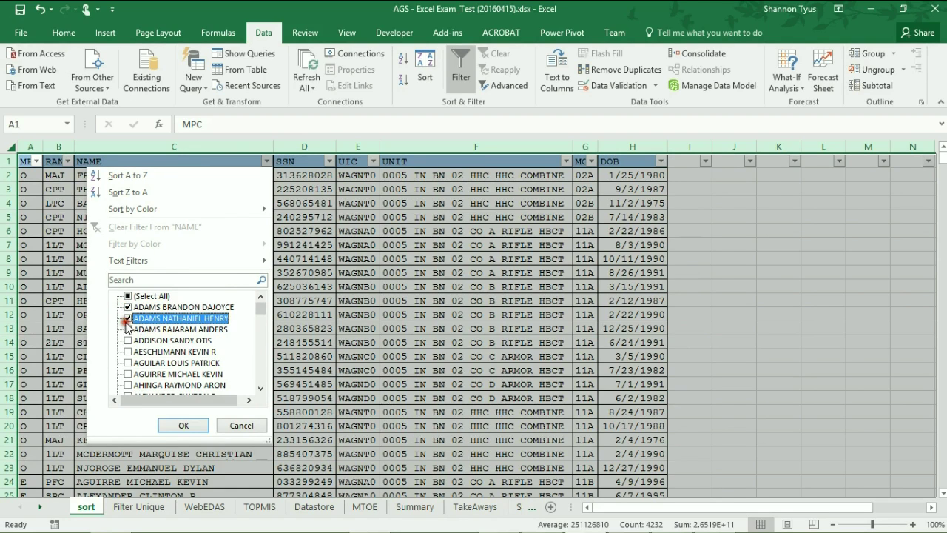
{"action": "left_click", "coordinate": [183, 426]}
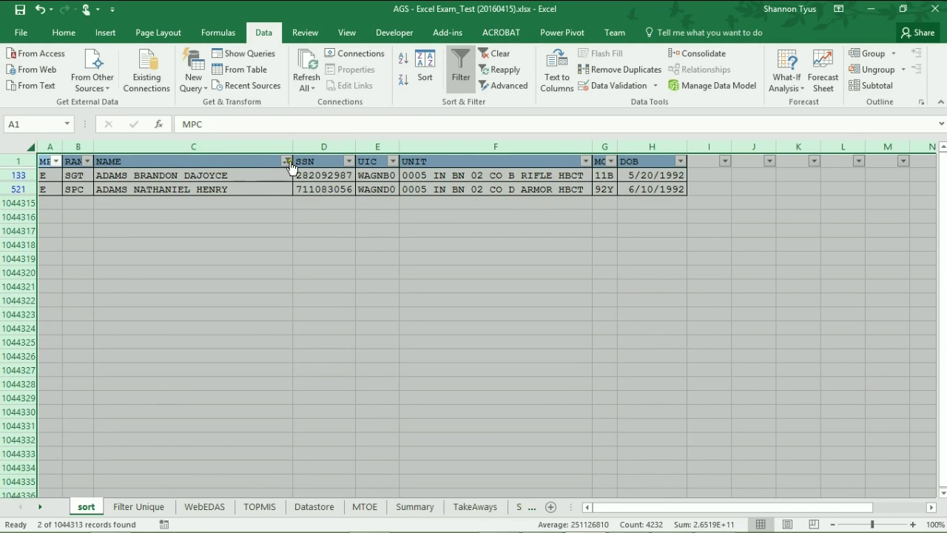
{"action": "left_click", "coordinate": [500, 59]}
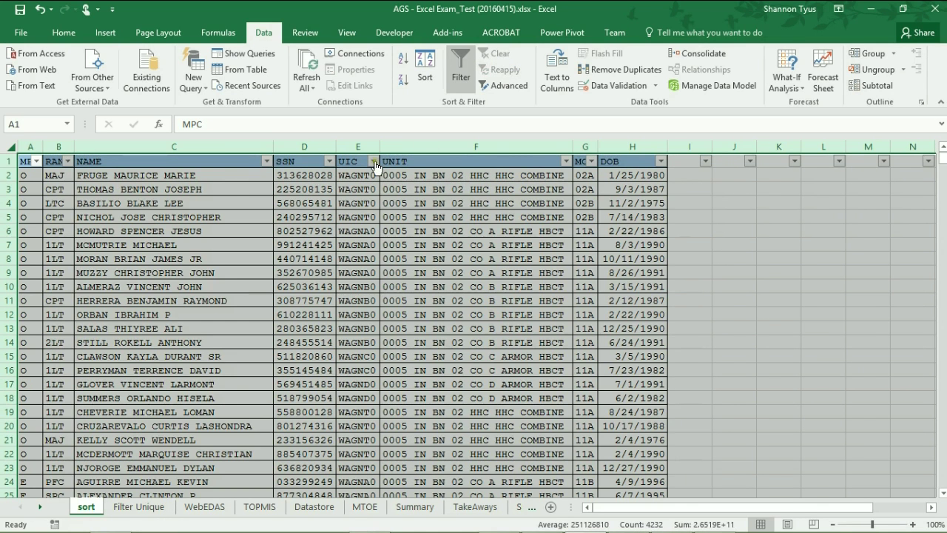
{"action": "left_click", "coordinate": [373, 162]}
{"action": "left_click", "coordinate": [235, 296]}
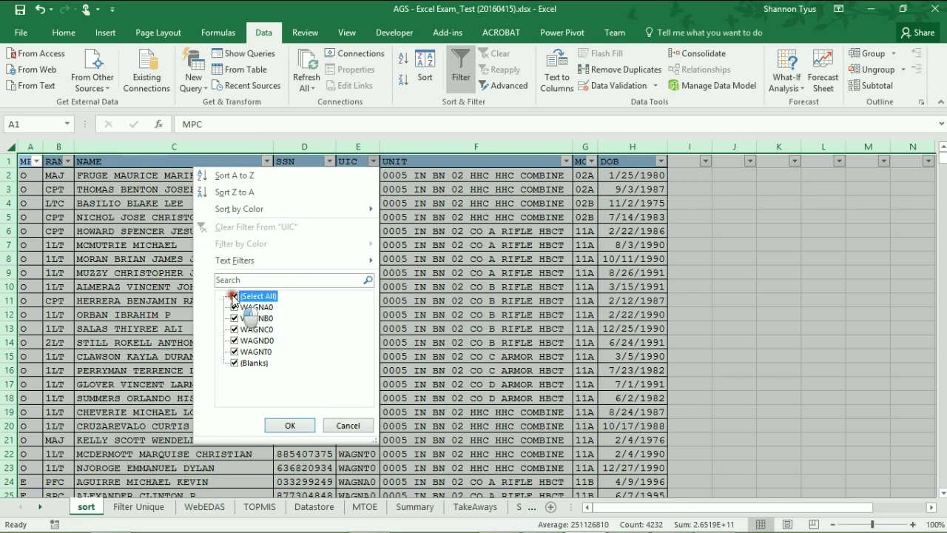
{"action": "left_click", "coordinate": [234, 341]}
{"action": "left_click", "coordinate": [284, 425]}
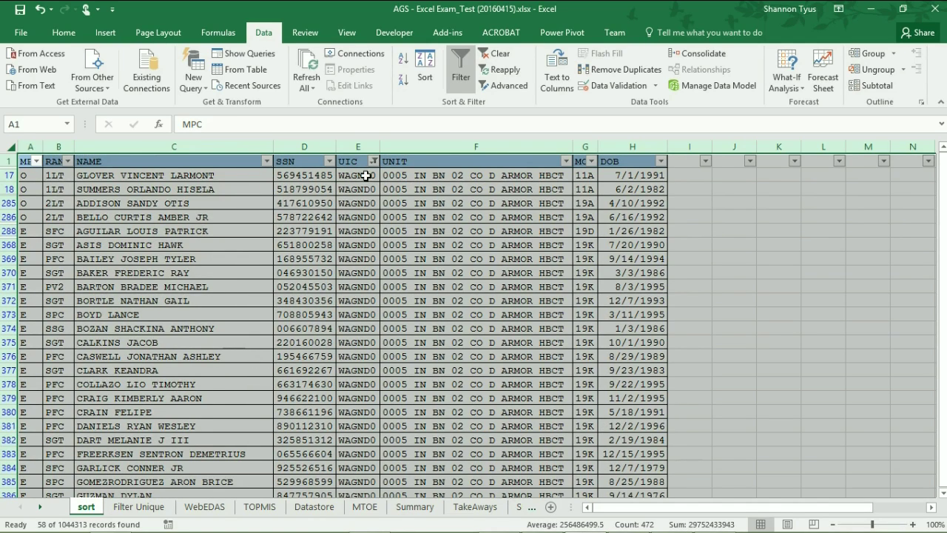
{"action": "left_click", "coordinate": [507, 56]}
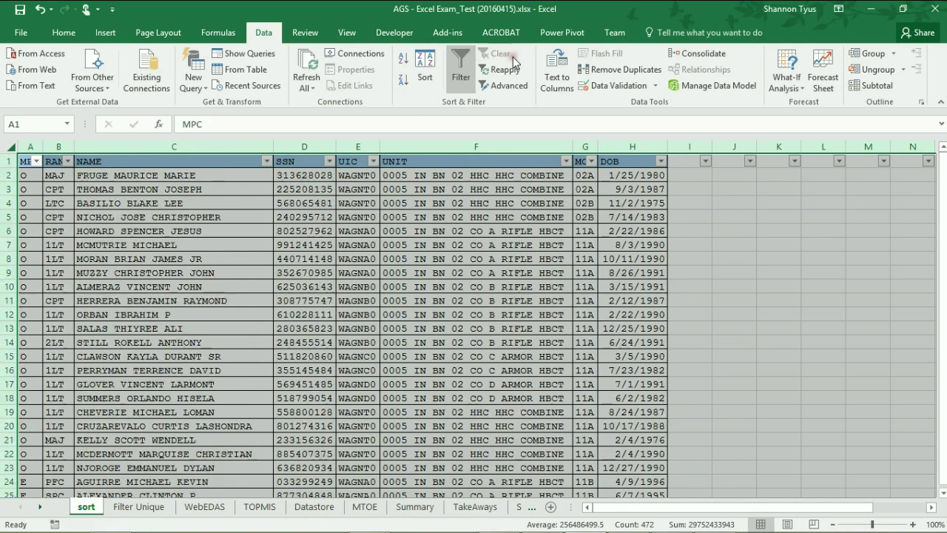
{"action": "left_click", "coordinate": [592, 161]}
{"action": "left_click", "coordinate": [452, 296]}
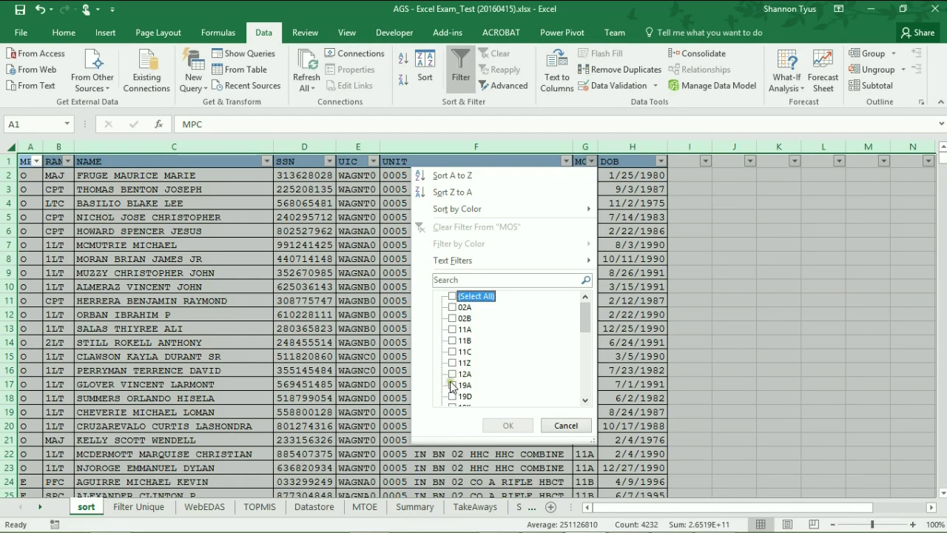
{"action": "left_click", "coordinate": [454, 353]}
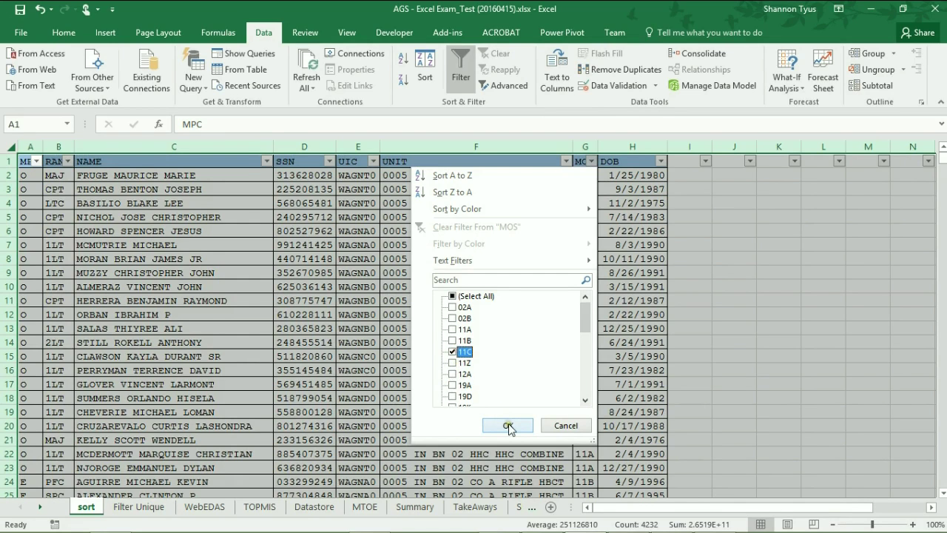
{"action": "left_click", "coordinate": [453, 396]}
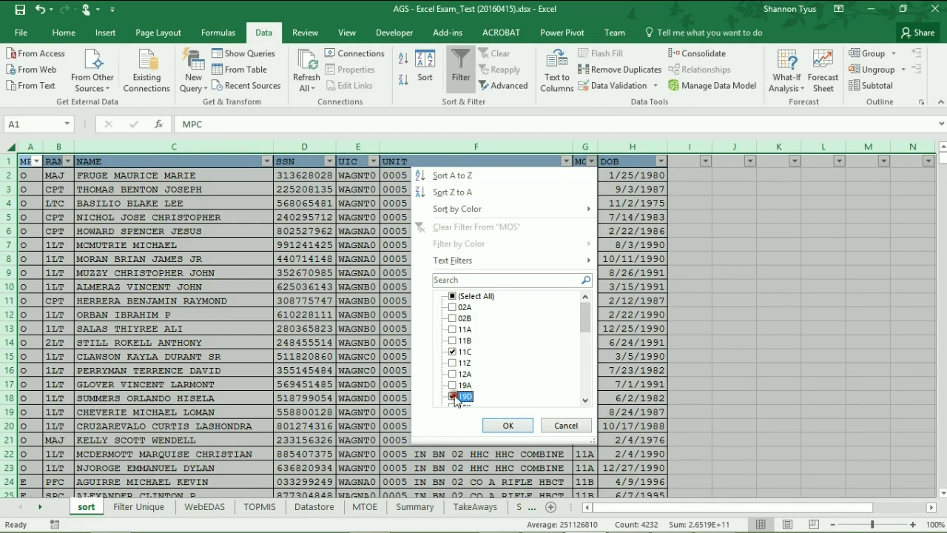
{"action": "left_click", "coordinate": [507, 426]}
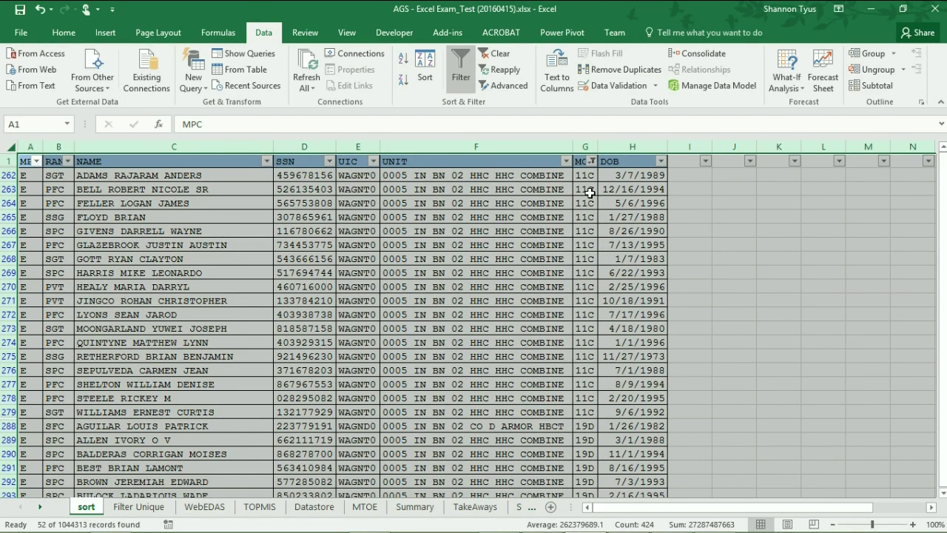
{"action": "left_click", "coordinate": [500, 57]}
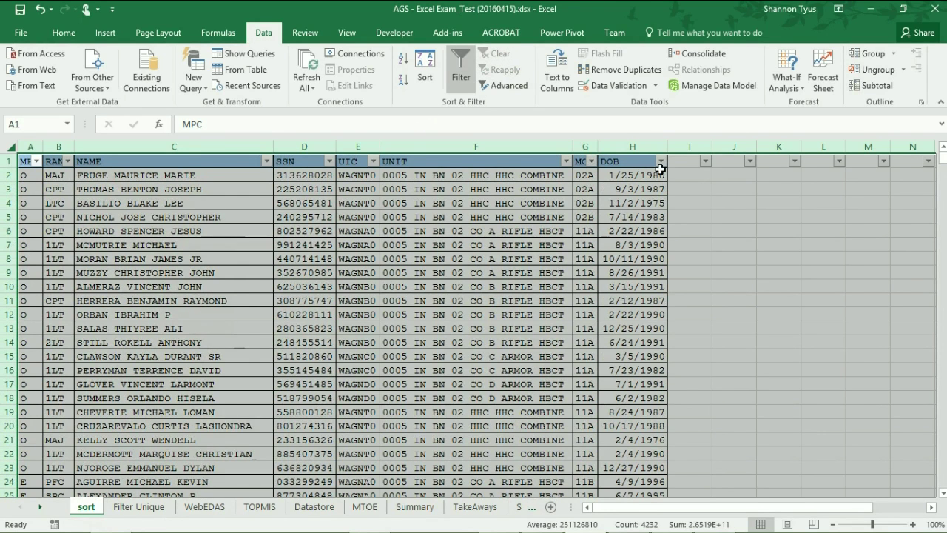
Step: Filter DOB to All Dates in the Period > January, leaving 44 records
{"action": "left_click", "coordinate": [661, 162]}
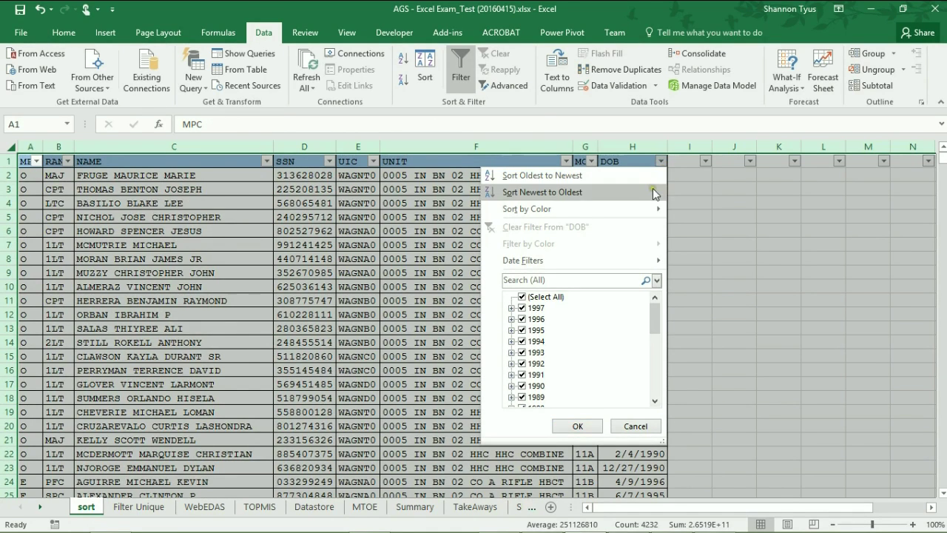
{"action": "mouse_move", "coordinate": [642, 208]}
{"action": "mouse_move", "coordinate": [613, 259]}
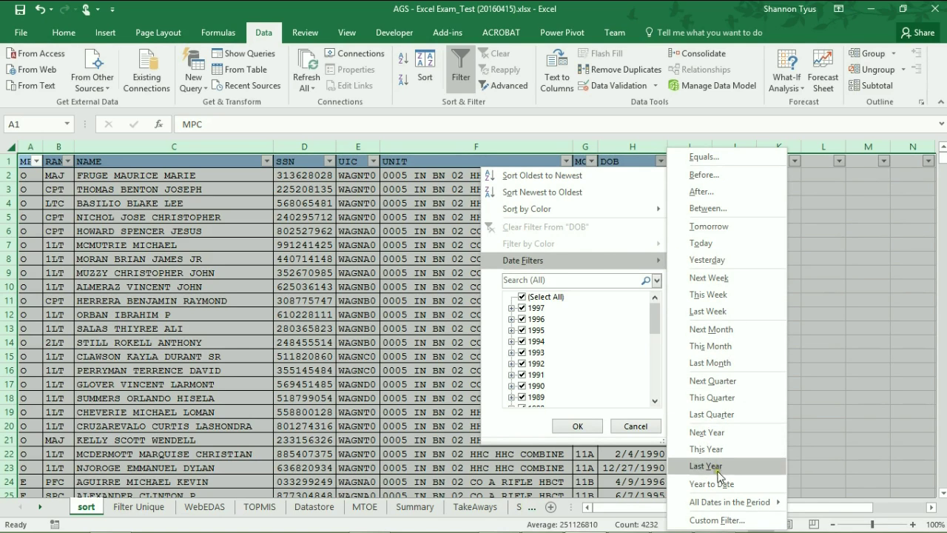
{"action": "mouse_move", "coordinate": [720, 508]}
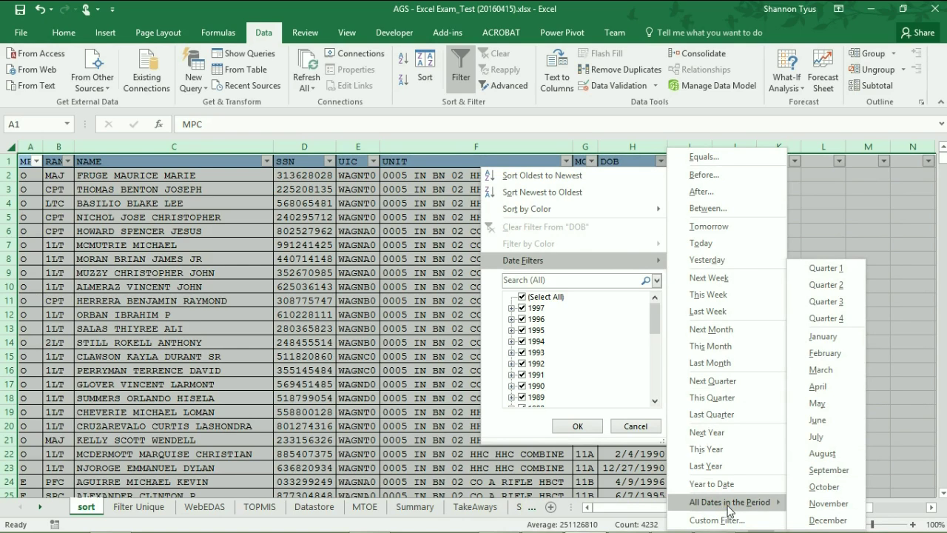
{"action": "left_click", "coordinate": [817, 337]}
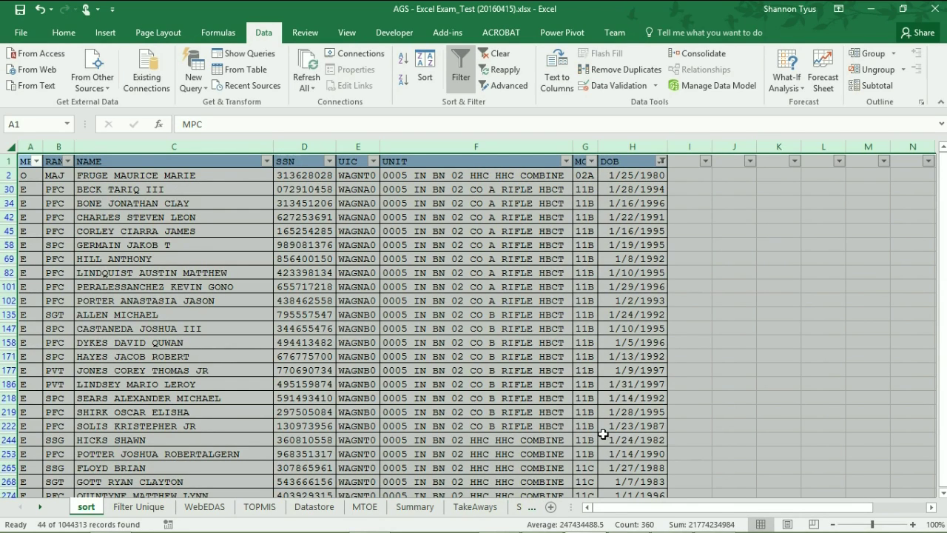
{"action": "left_click", "coordinate": [662, 161]}
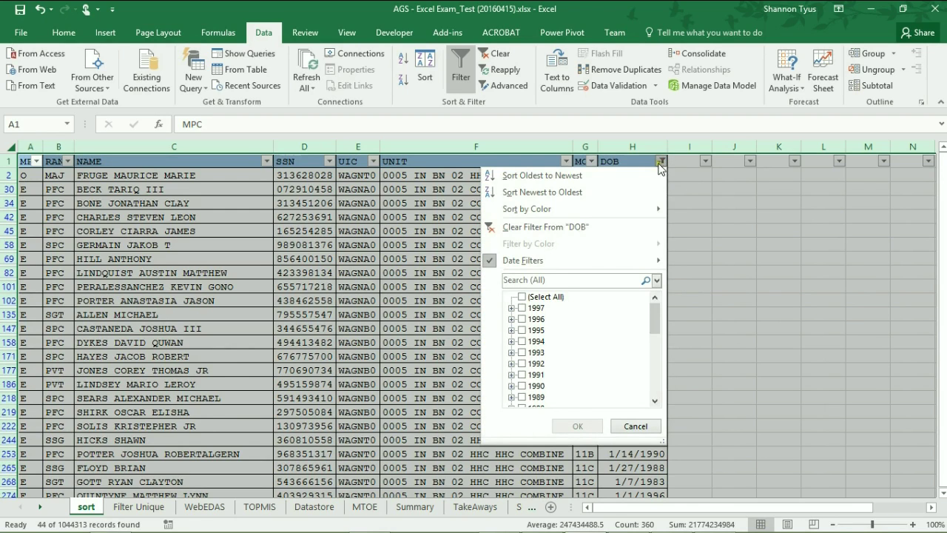
Step: Search the DOB filter values for 1992 and apply it
{"action": "left_click", "coordinate": [515, 281]}
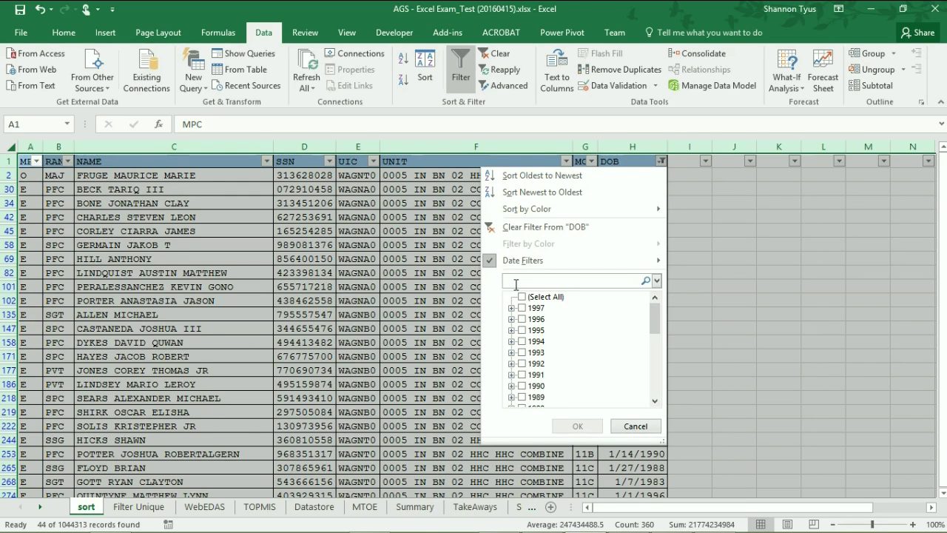
{"action": "type", "text": "1992"}
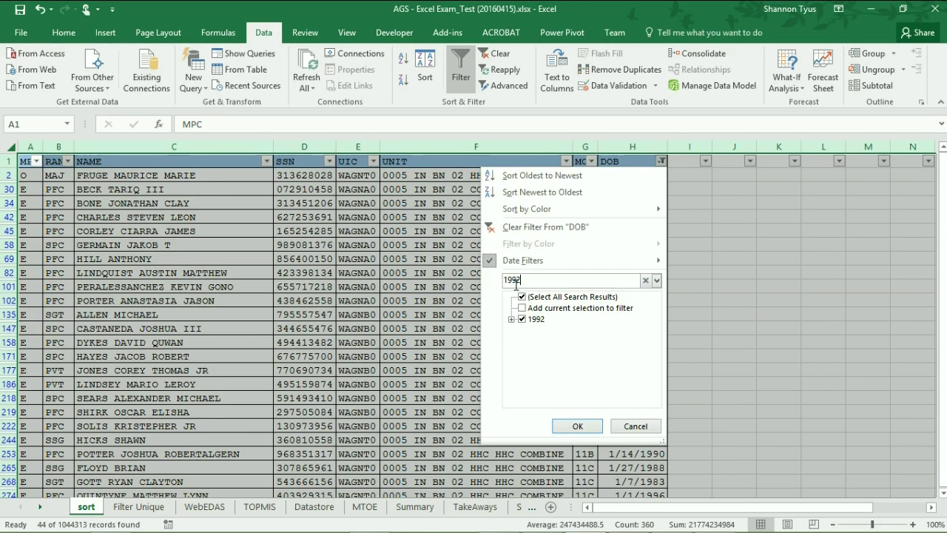
{"action": "left_click", "coordinate": [578, 425]}
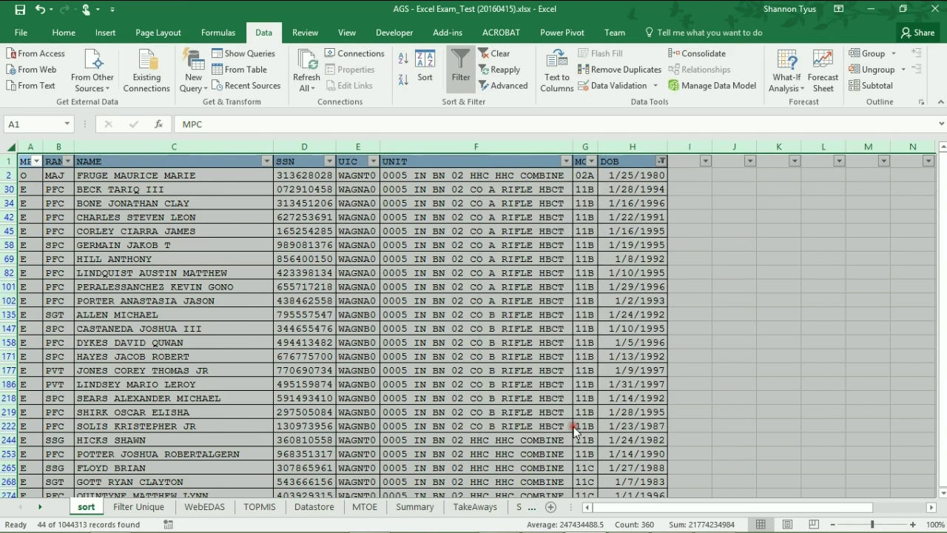